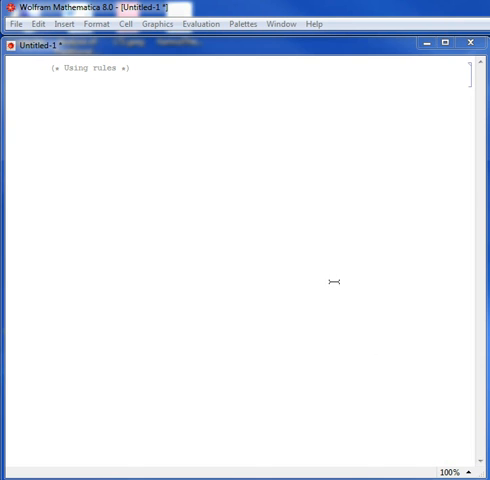
# Enter v = 5 x1 + 3 x2; and evaluate v, returning 5 x1 + 3 x2.
pyautogui.click(267, 86)
pyautogui.write('f')
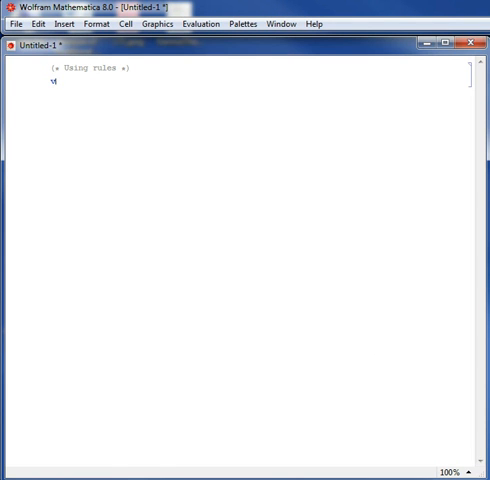
pyautogui.write(' = 5 x1')
pyautogui.write(' + 3 x2')
pyautogui.write(';')
pyautogui.press('BackSpace')
pyautogui.write(';')
pyautogui.press('Return')
pyautogui.press('Return')
pyautogui.write('v')
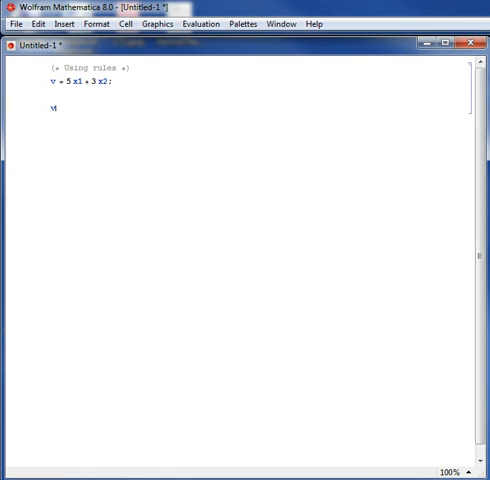
pyautogui.hotkey('shift', 'Return')
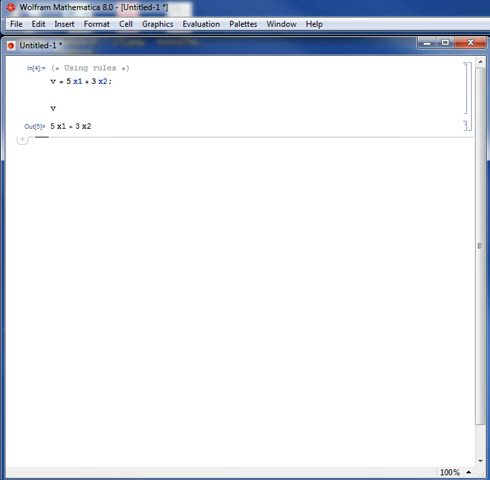
# Insert the line v /. x1 -> 1 between the definition and the final v.
pyautogui.press('Up')
pyautogui.press('Up')
pyautogui.press('Up')
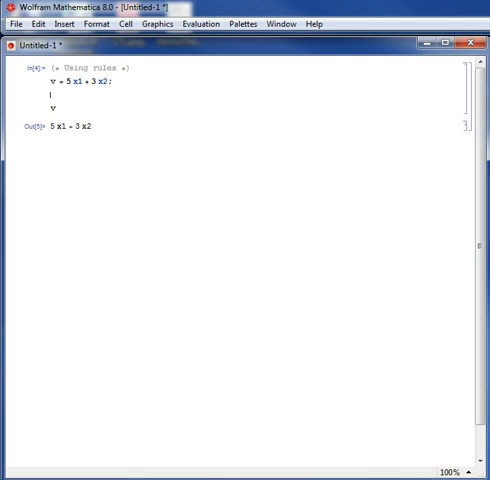
pyautogui.write('v ')
pyautogui.write('/.')
pyautogui.write(' x2')
pyautogui.press('BackSpace')
pyautogui.write('1')
pyautogui.write(' -> 1')
pyautogui.press('Up')
# Add Print["When x1 is equal to 1:"] above the rule line and copy it.
pyautogui.press('End')
pyautogui.press('Return')
pyautogui.write('Prin')
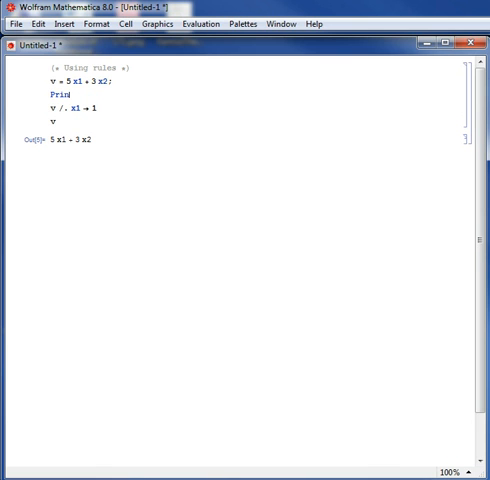
pyautogui.write('t[')
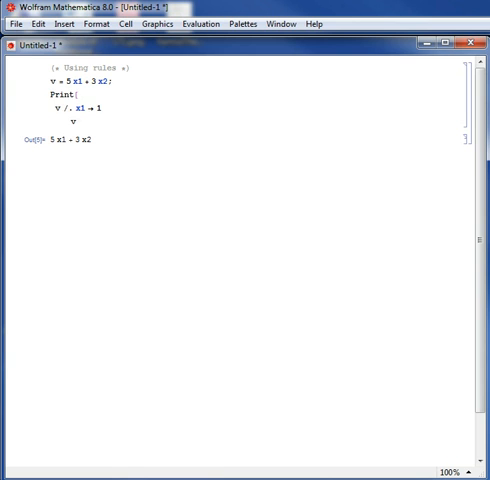
pyautogui.write('"When x1 is')
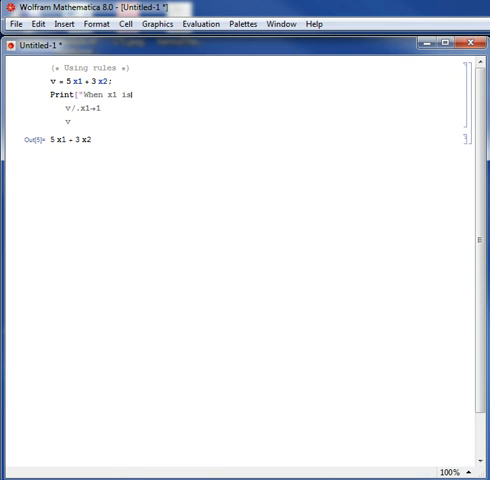
pyautogui.write(' equal to 1')
pyautogui.write(',')
pyautogui.press('BackSpace')
pyautogui.write(':')
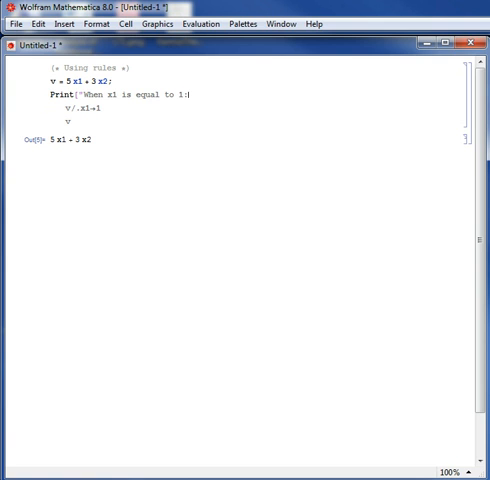
pyautogui.write('"]')
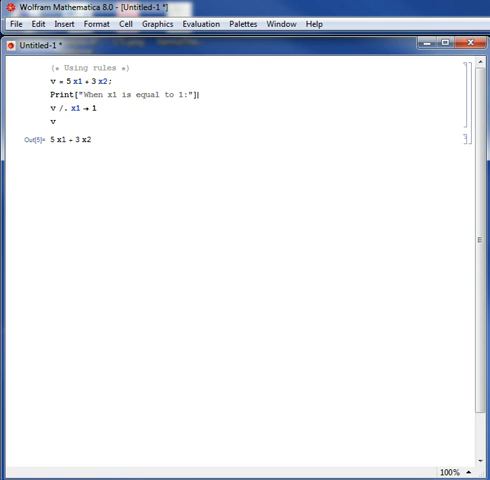
pyautogui.hotkey('shift', 'Up')
pyautogui.hotkey('ctrl', 'c')
pyautogui.press('Down')
pyautogui.press('Down')
# Paste a second Print label line above the final v and select its text.
pyautogui.press('Return')
pyautogui.hotkey('ctrl', 'v')
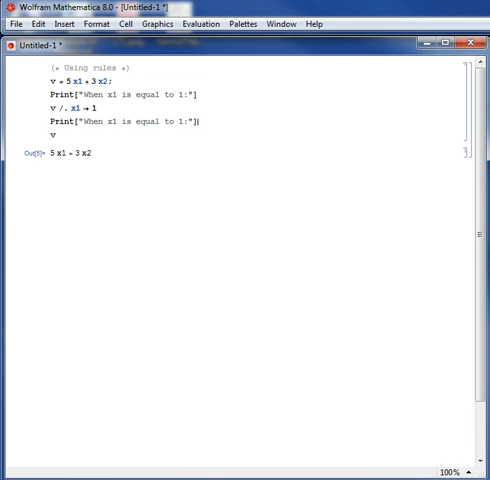
pyautogui.moveTo(184, 121); pyautogui.dragTo(84, 121)
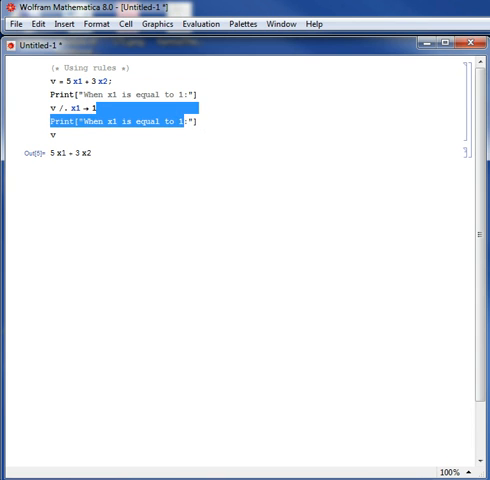
pyautogui.write('v')
# Evaluate the cell to show 5 + 3 x2 and v unchanged, then begin a new input cell below Out[10].
pyautogui.hotkey('shift', 'Return')
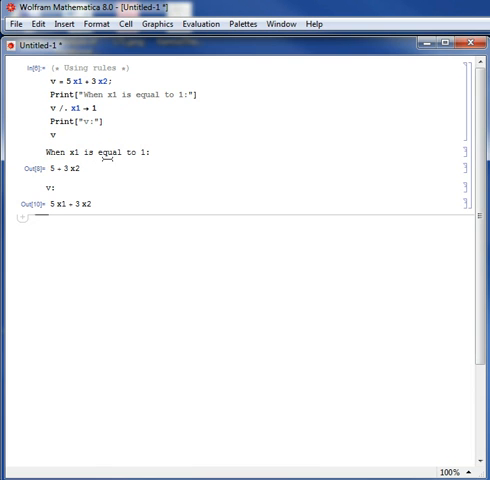
pyautogui.moveTo(48, 166); pyautogui.dragTo(80, 165)
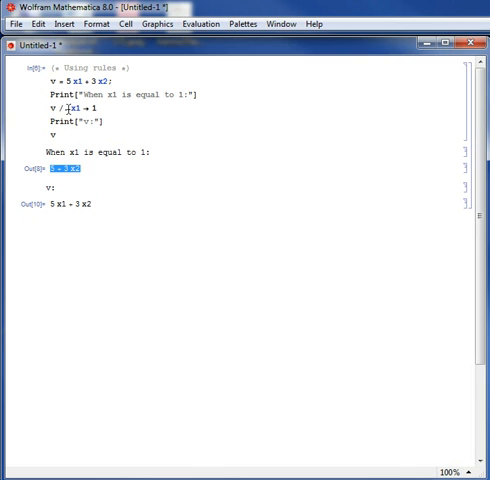
pyautogui.moveTo(69, 108); pyautogui.dragTo(100, 110)
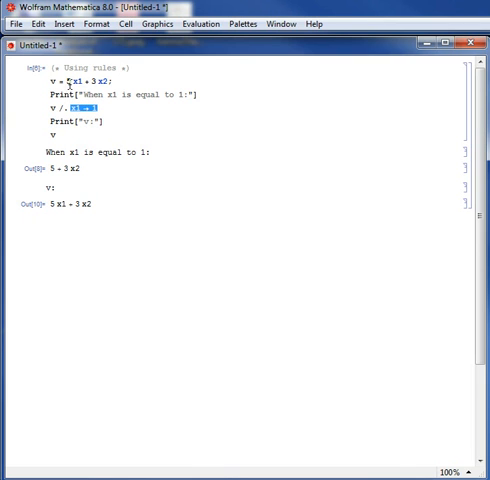
pyautogui.click(92, 119)
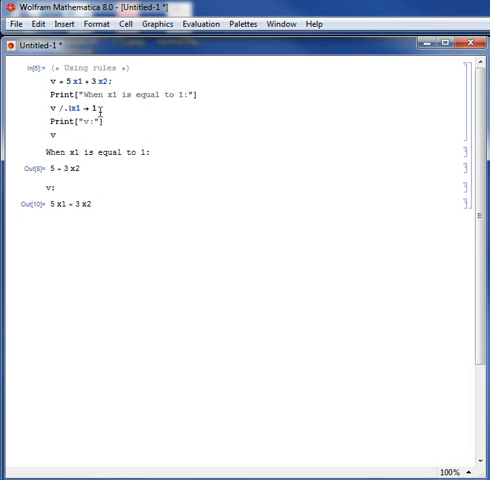
pyautogui.click(76, 131)
pyautogui.click(100, 263)
pyautogui.write('v')
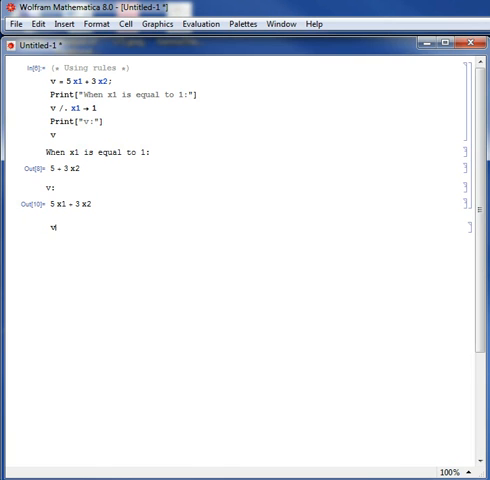
pyautogui.write(' /')
pyautogui.write('.')
pyautogui.write(' {x1')
pyautogui.write(' -')
pyautogui.write('>')
pyautogui.write(' 1')
pyautogui.write(', x2')
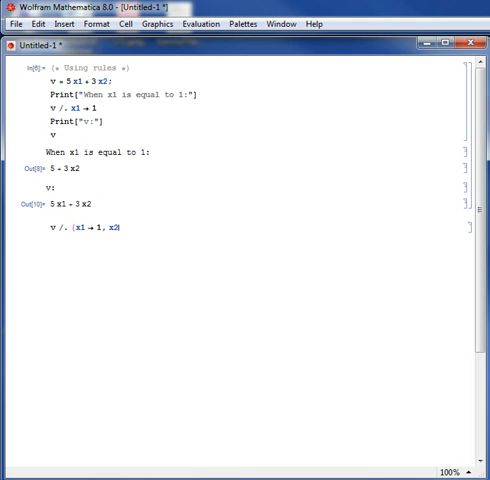
pyautogui.write(' -> 0}')
# Evaluate v /. {x1 -> 1, x2 -> 0}, giving 5, and return to the end of In[11].
pyautogui.hotkey('shift', 'Return')
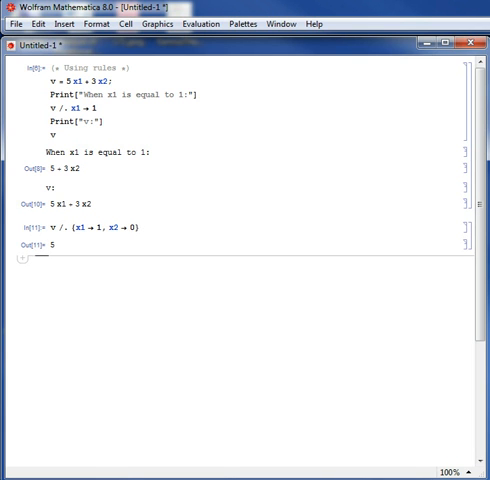
pyautogui.press('Up')
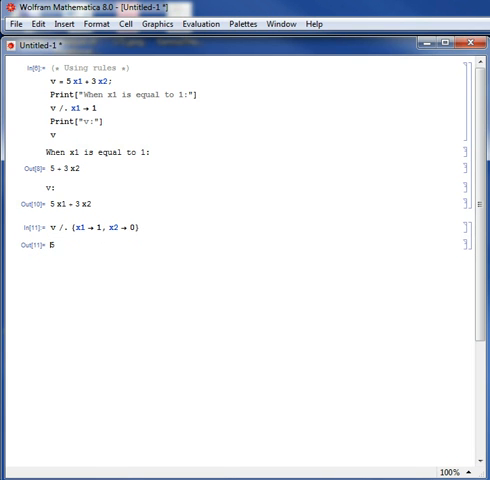
pyautogui.press('Up')
# Add a v line to In[11] and re-evaluate, showing v still 5 x1 + 3 x2.
pyautogui.press('Return')
pyautogui.write('v')
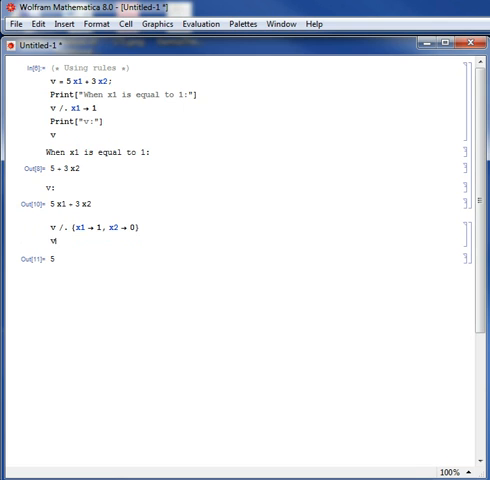
pyautogui.hotkey('shift', 'Return')
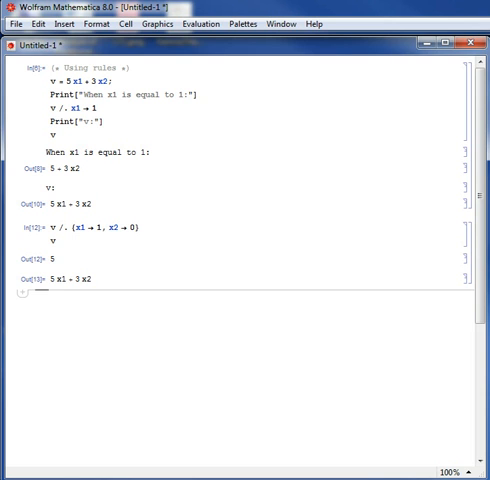
pyautogui.write('rule')
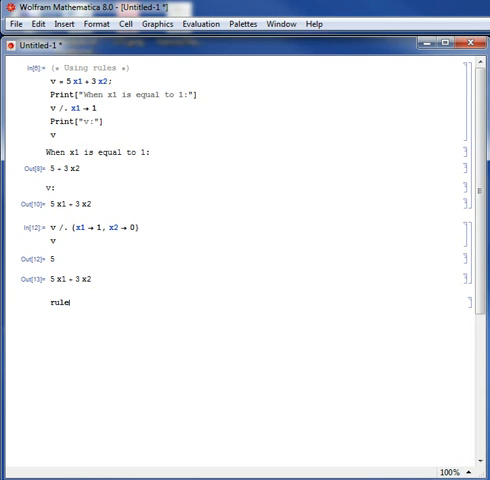
pyautogui.write(' = {')
pyautogui.write('}')
# Define rule = {x1 -> 1, x2 -> 3} and evaluate v /. rule, giving 14.
pyautogui.press('Left')
pyautogui.write('x1 -')
pyautogui.write('> 1, x')
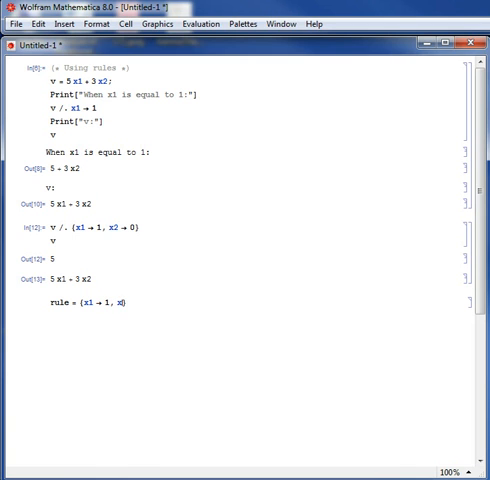
pyautogui.write('2 -> 3')
pyautogui.press('Return')
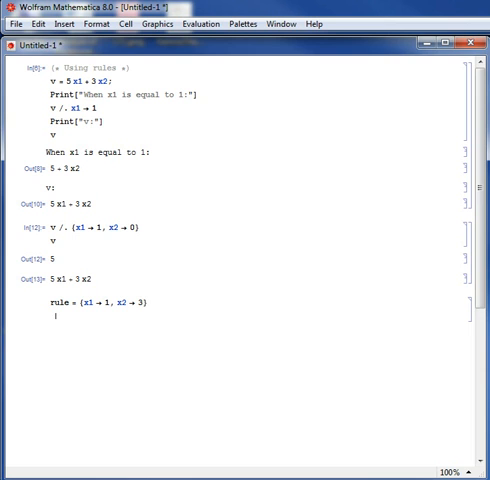
pyautogui.write('v /. ru')
pyautogui.write('le')
pyautogui.hotkey('shift', 'Return')
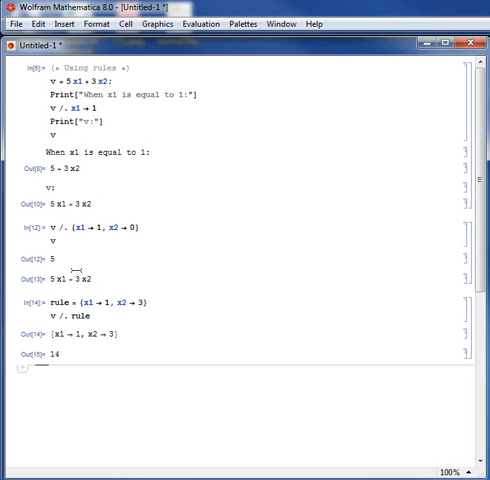
pyautogui.click(141, 302)
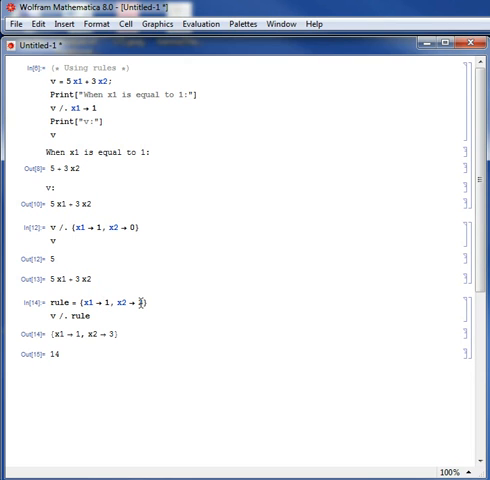